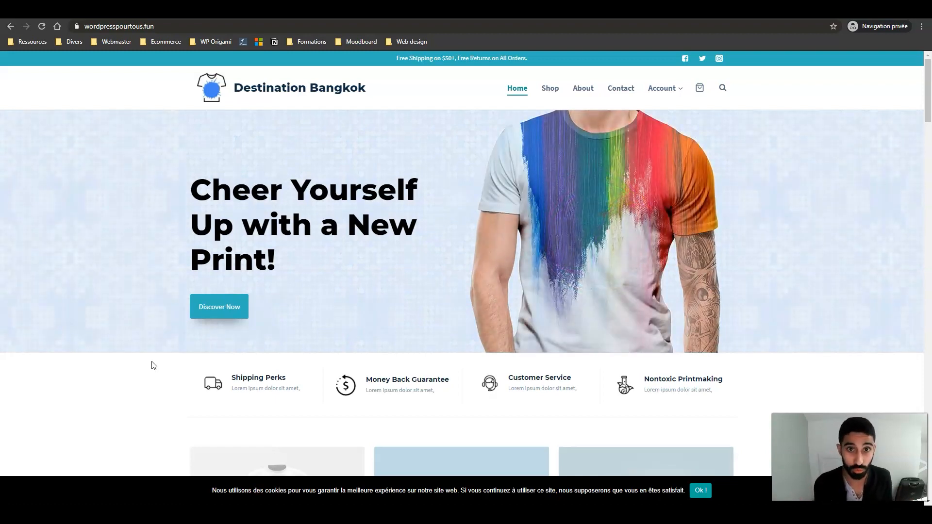
Step: Examine the shop's home page and its cookie consent banner
left_click(156, 388)
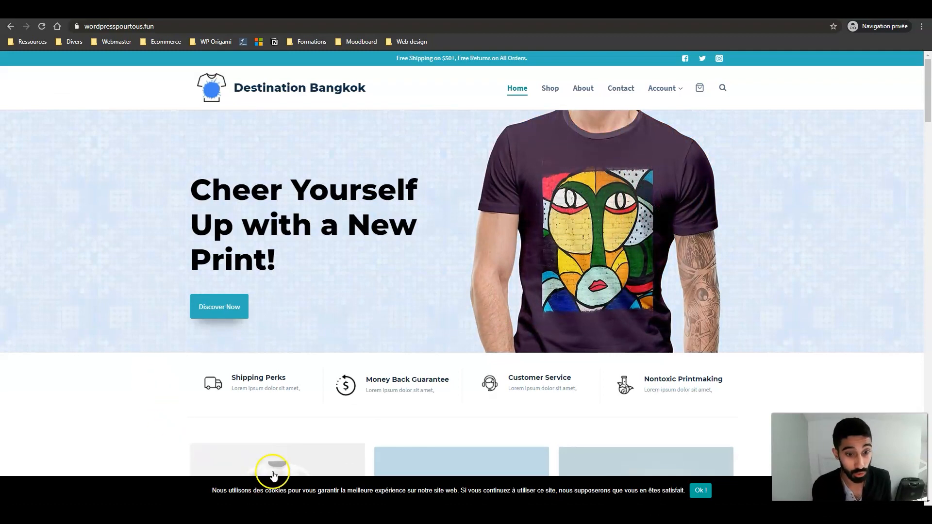
scroll(318, 483, "down", 1)
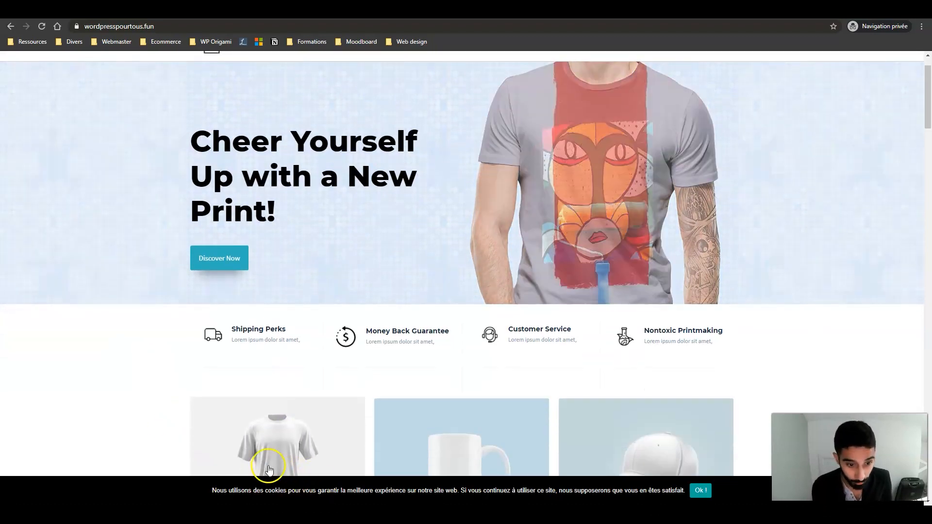
scroll(141, 415, "up", 1)
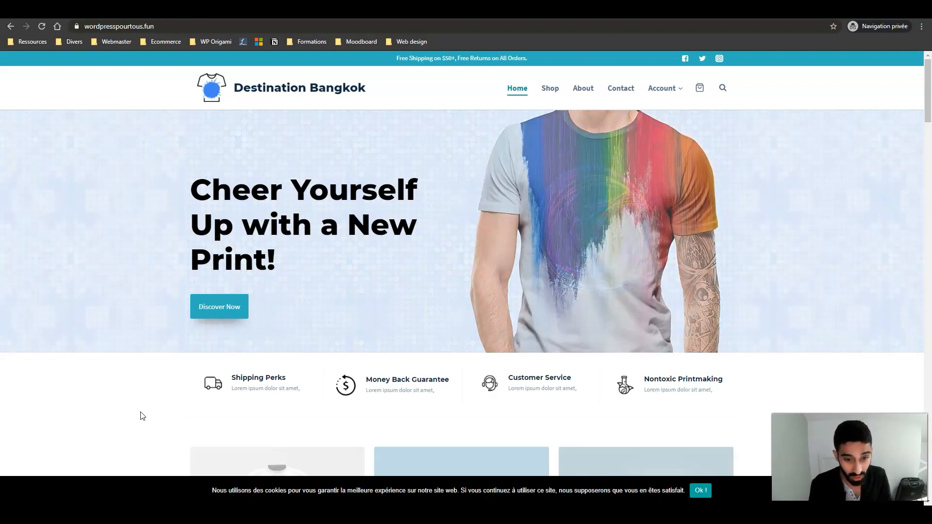
scroll(534, 434, "down", 3)
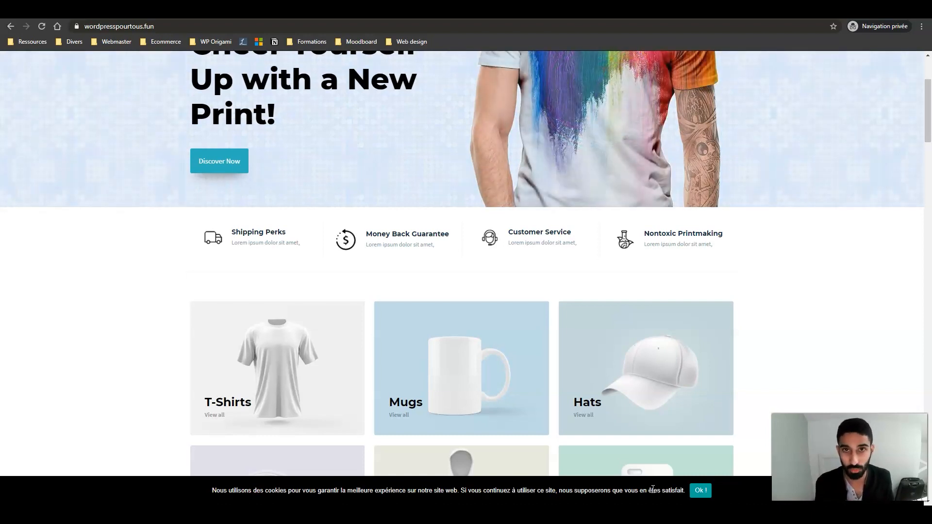
scroll(339, 187, "down", 6)
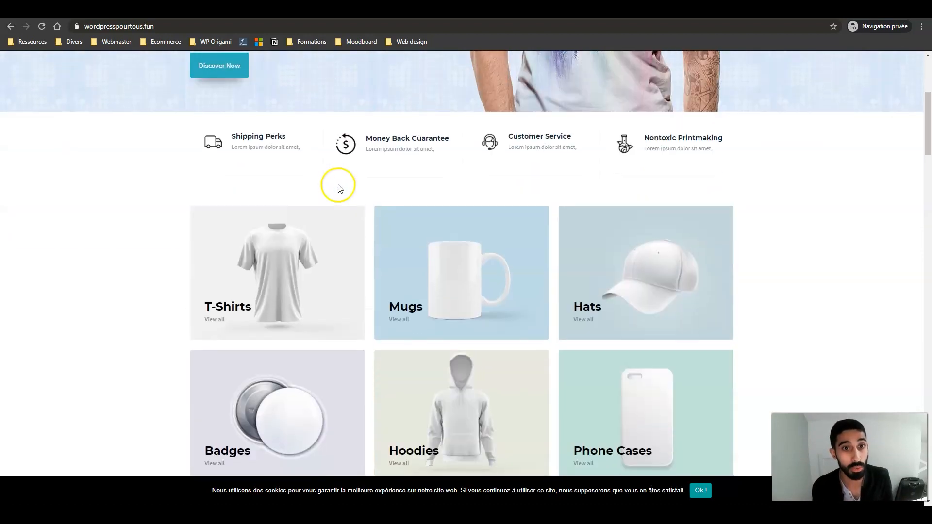
scroll(335, 187, "down", 1)
scroll(152, 227, "up", 3)
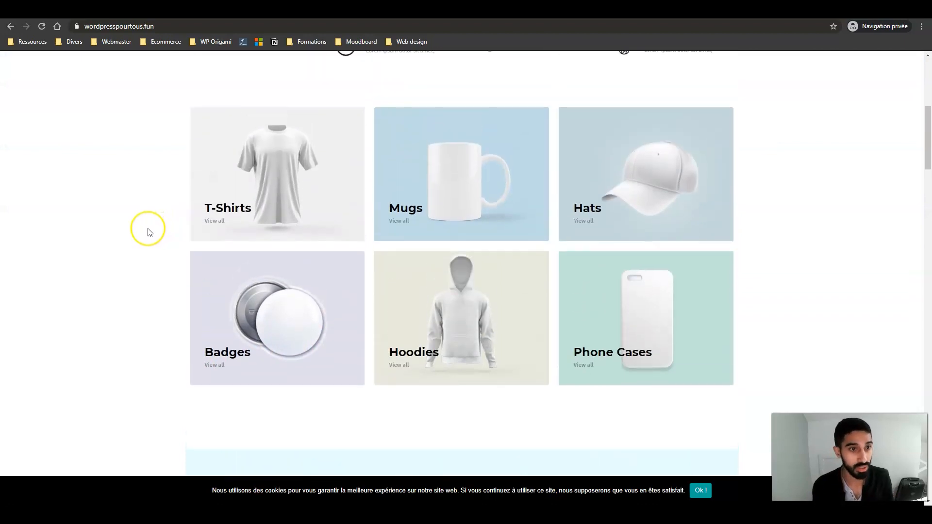
scroll(149, 232, "up", 7)
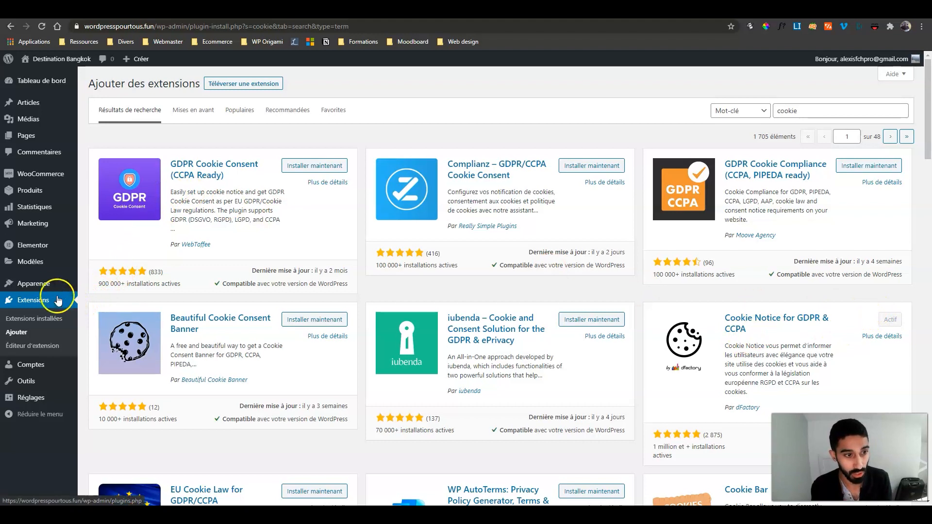
Step: Open the Cookie Notice plugin settings and view the current cookie banner on the public home page
mouse_move(29, 399)
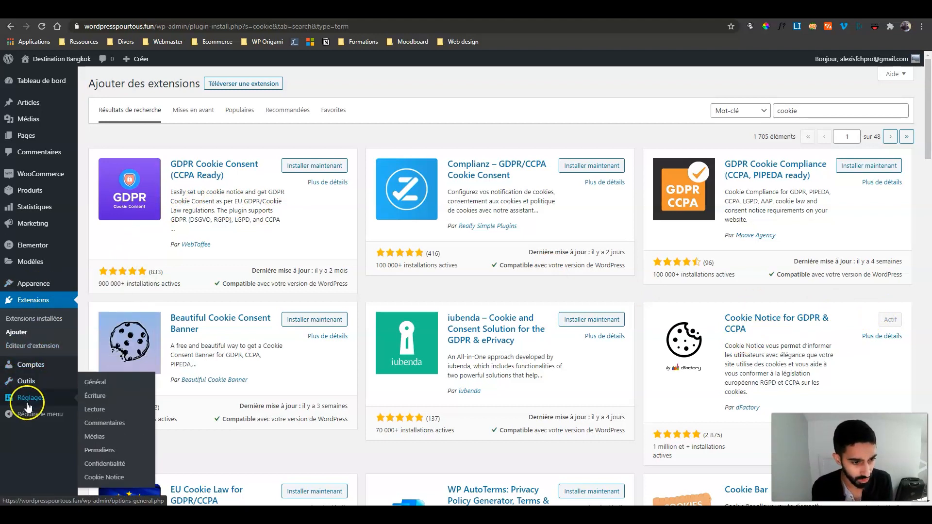
left_click(107, 477)
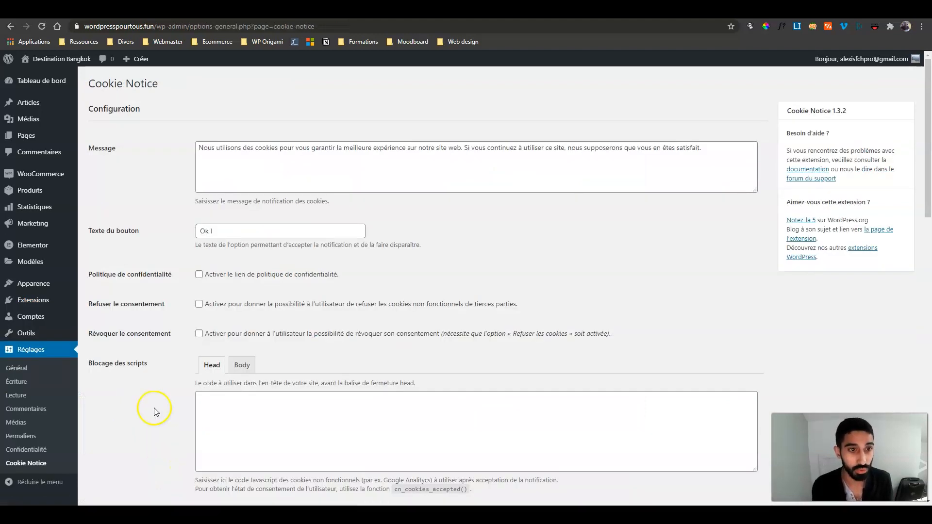
mouse_move(153, 503)
left_click(205, 472)
scroll(260, 325, "down", 1)
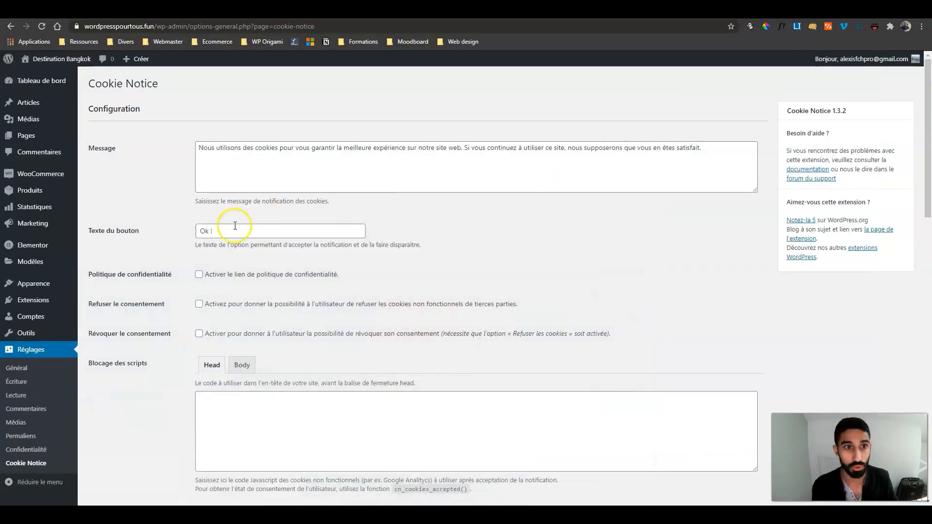
Step: Review the cookie notice message and set the accept button text to "Ok"
left_click_drag(242, 148, 527, 148)
left_click(520, 154)
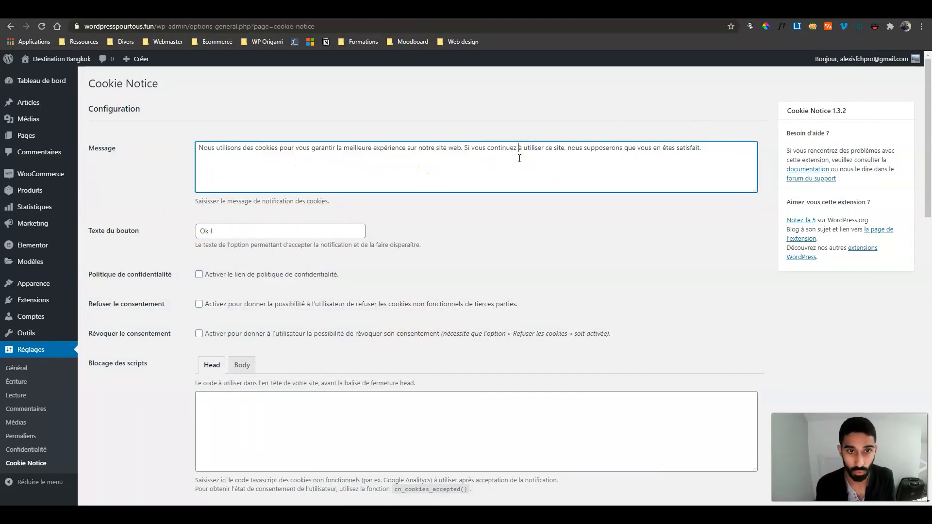
left_click(262, 230)
left_click(211, 250)
Step: Enable the privacy policy link in the cookie notice and save the settings
left_click(199, 275)
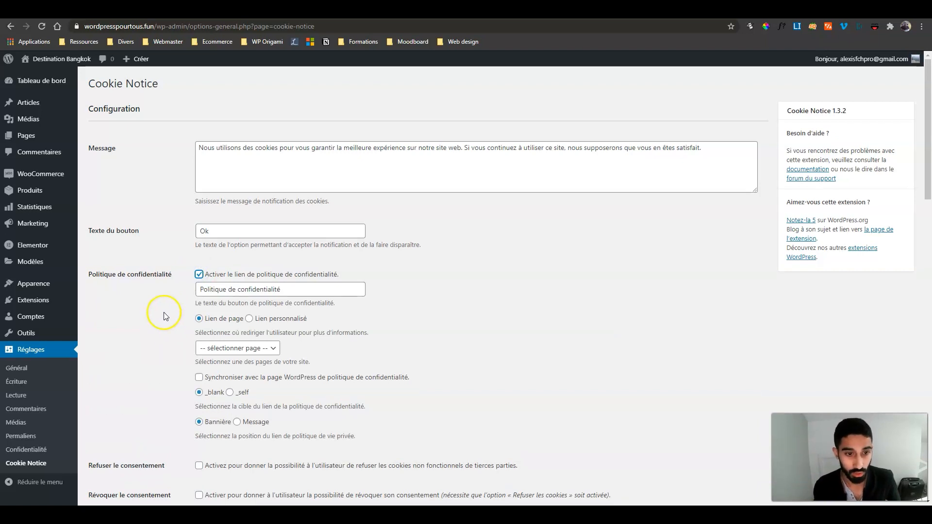
scroll(159, 374, "down", 9)
scroll(133, 460, "down", 10)
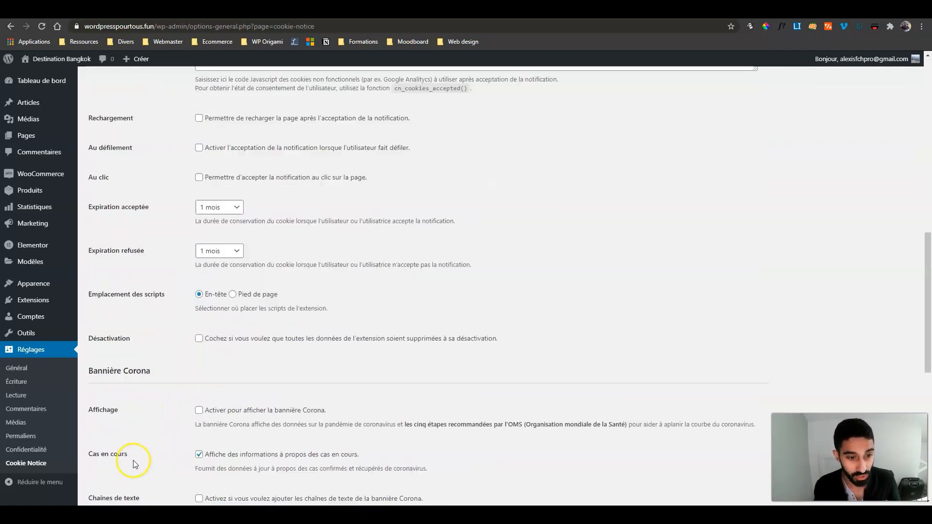
left_click(137, 456)
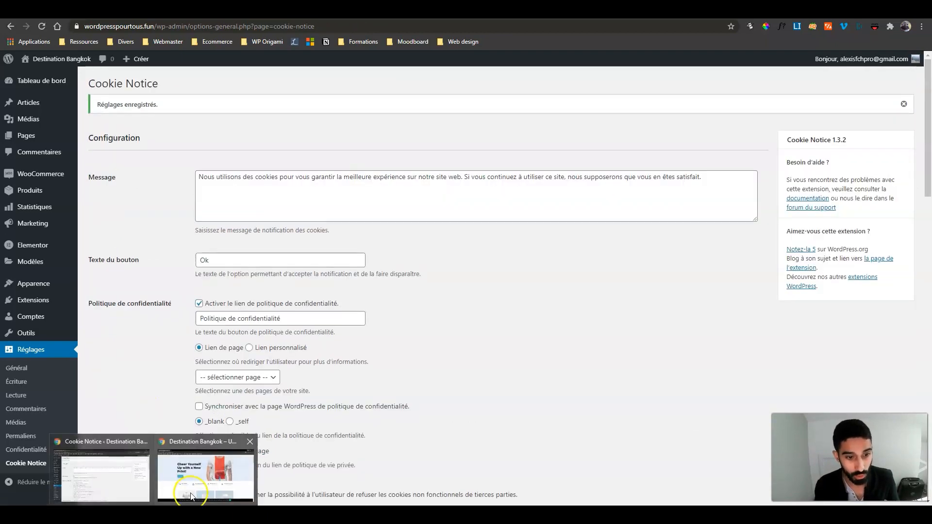
Step: Reload the public home page and check the banner's accept and privacy policy buttons
left_click(204, 486)
left_click(42, 26)
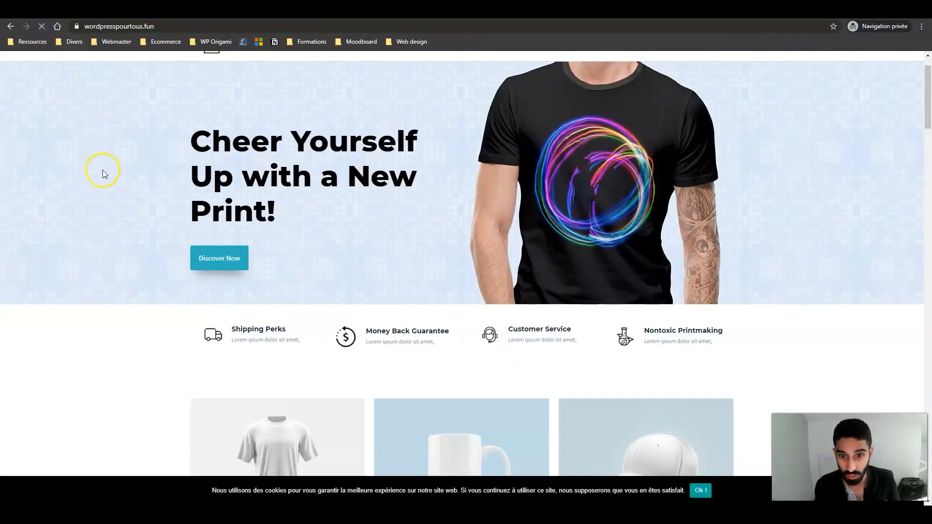
scroll(435, 294, "down", 1)
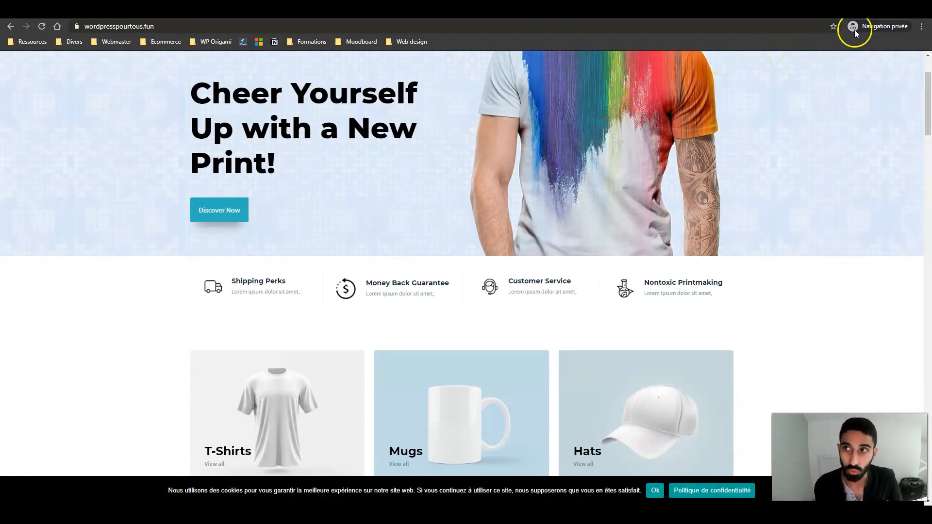
left_click(875, 7)
Step: Try the custom link option for the privacy policy, return to the page link and look through the selectable pages
scroll(207, 276, "down", 1)
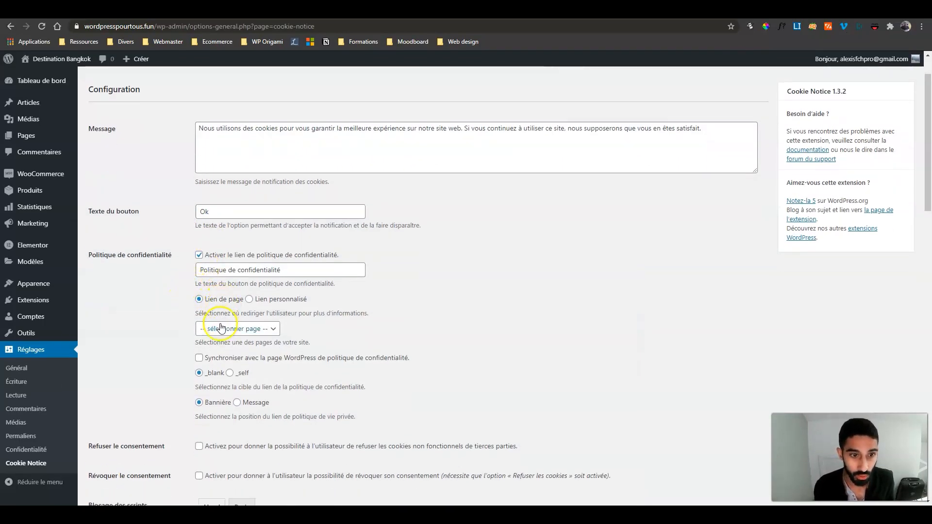
left_click(248, 301)
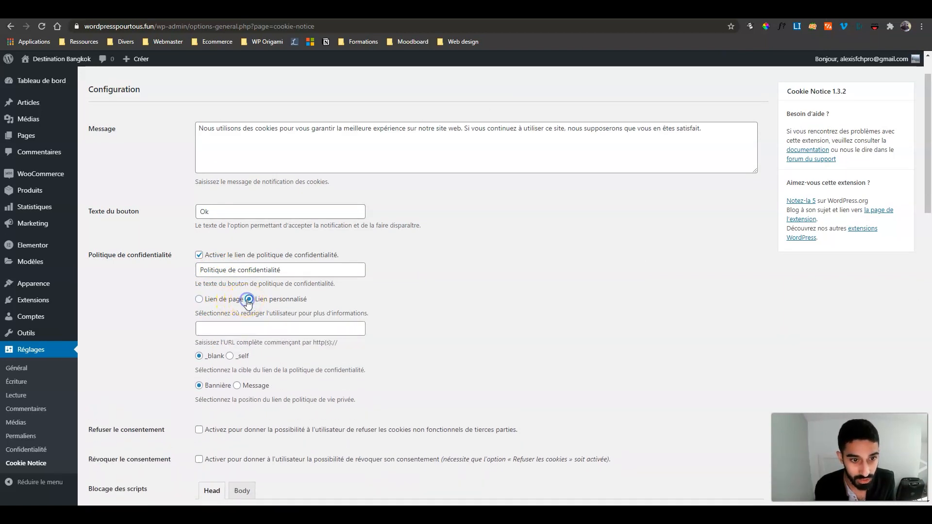
left_click(223, 299)
left_click(224, 328)
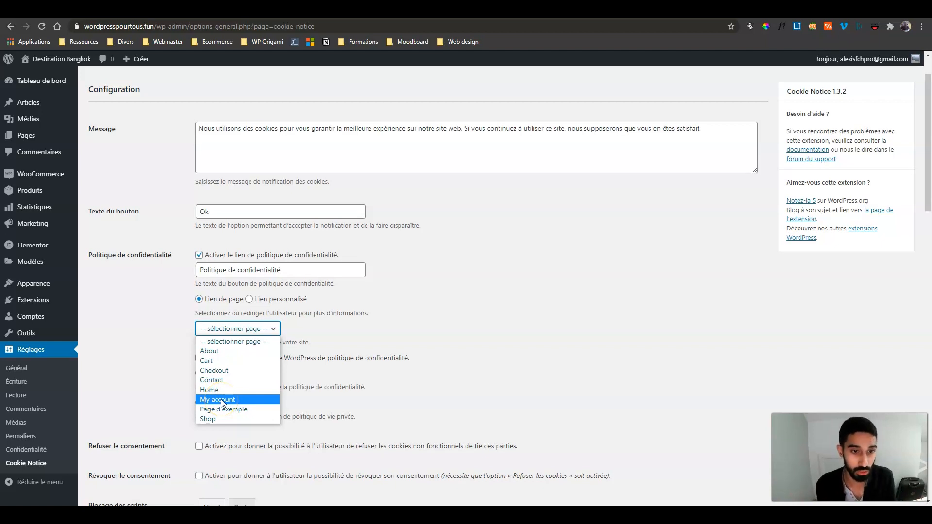
left_click(176, 339)
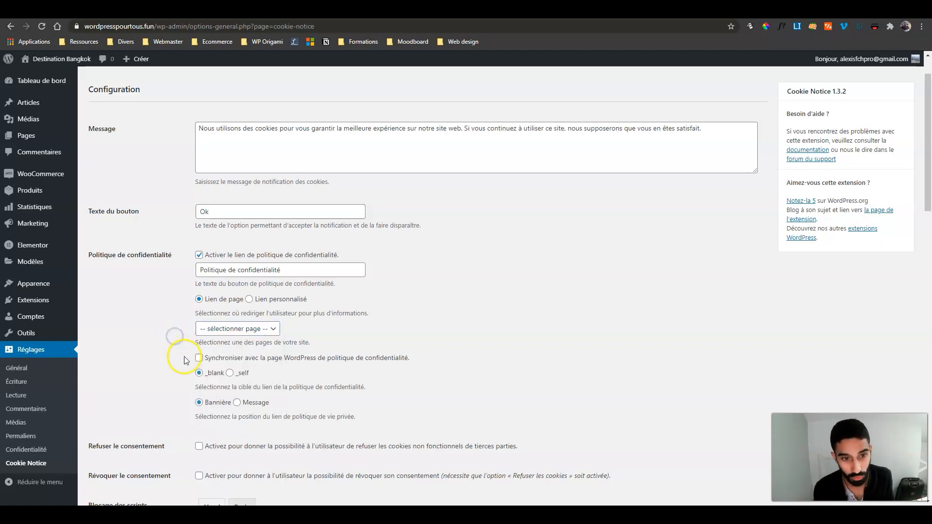
Step: Synchronise the privacy link with the WordPress privacy policy page, keep its target _blank, set its position to Message and save
left_click(199, 358)
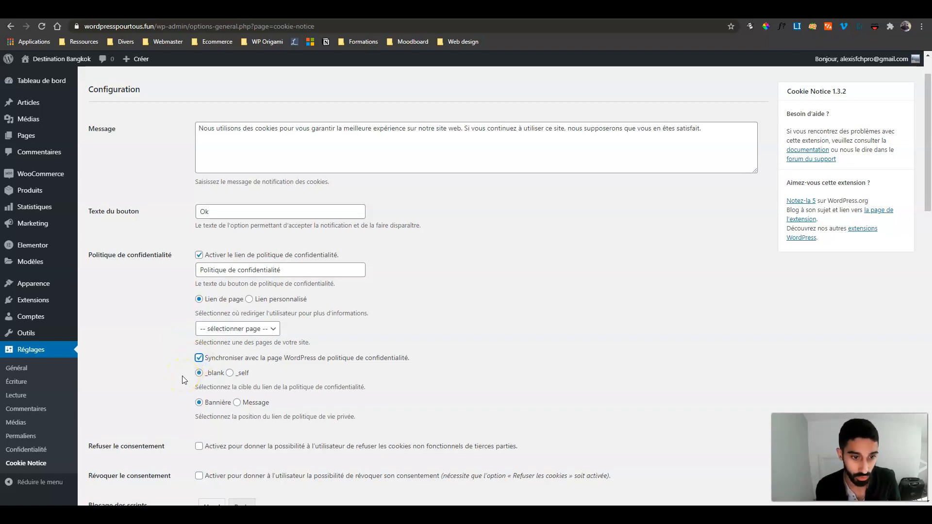
scroll(184, 380, "down", 1)
left_click(200, 326)
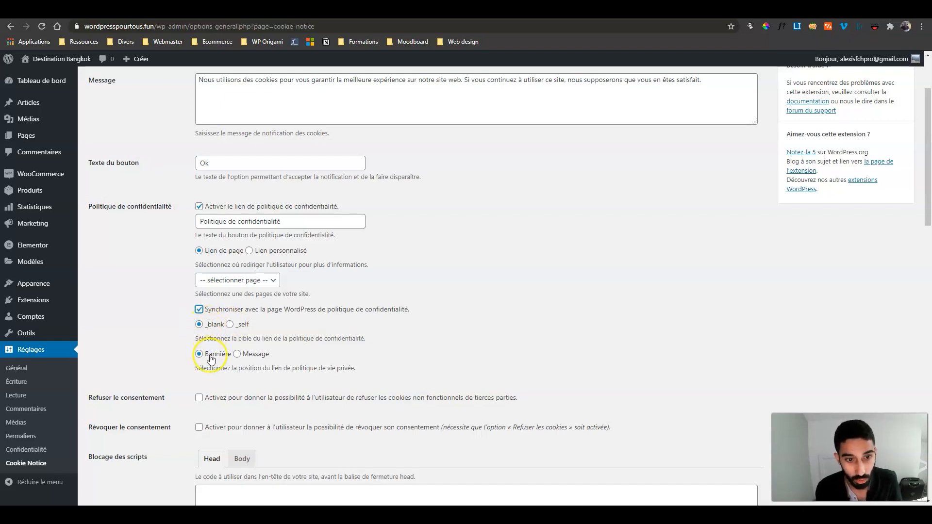
left_click(238, 355)
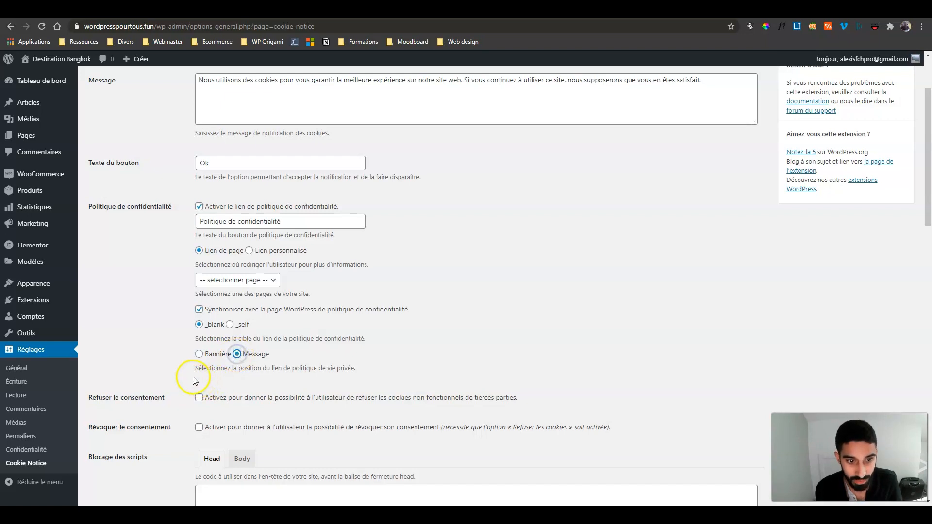
scroll(152, 346, "down", 12)
scroll(155, 425, "down", 5)
left_click(139, 455)
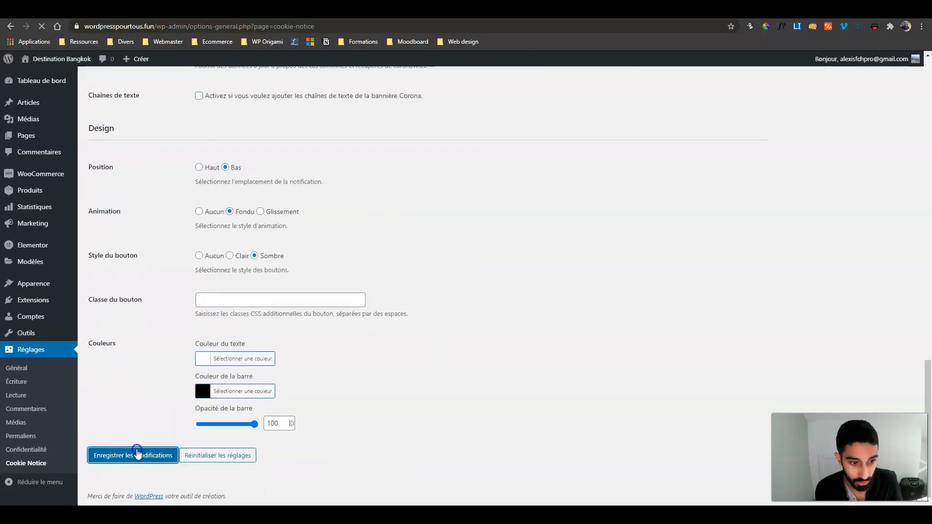
Step: Reload the shop's front page and check where the privacy policy link sits in the banner message
mouse_move(153, 515)
left_click(200, 479)
left_click(42, 27)
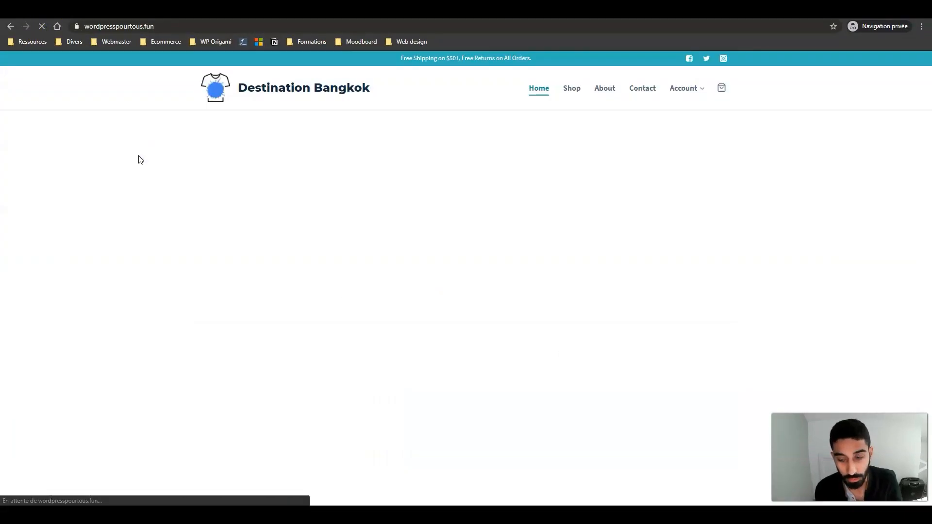
scroll(502, 306, "down", 1)
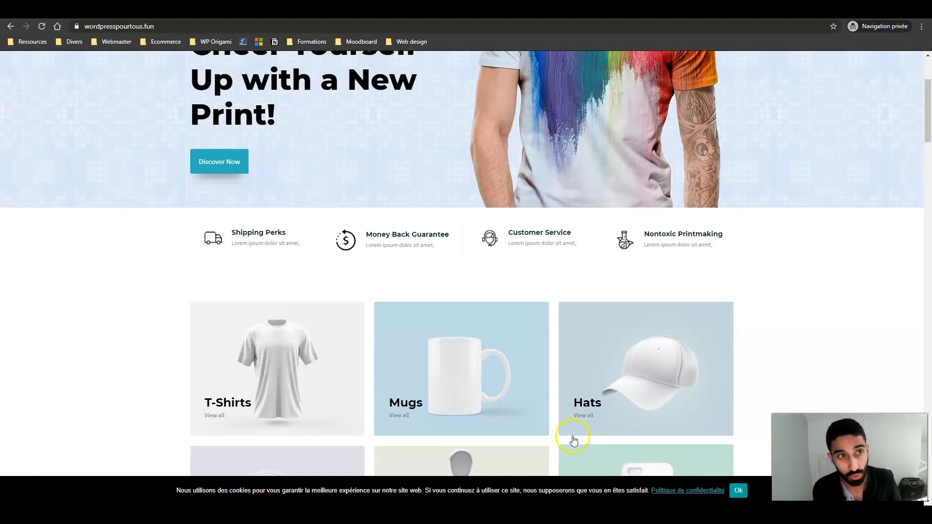
left_click(874, 7)
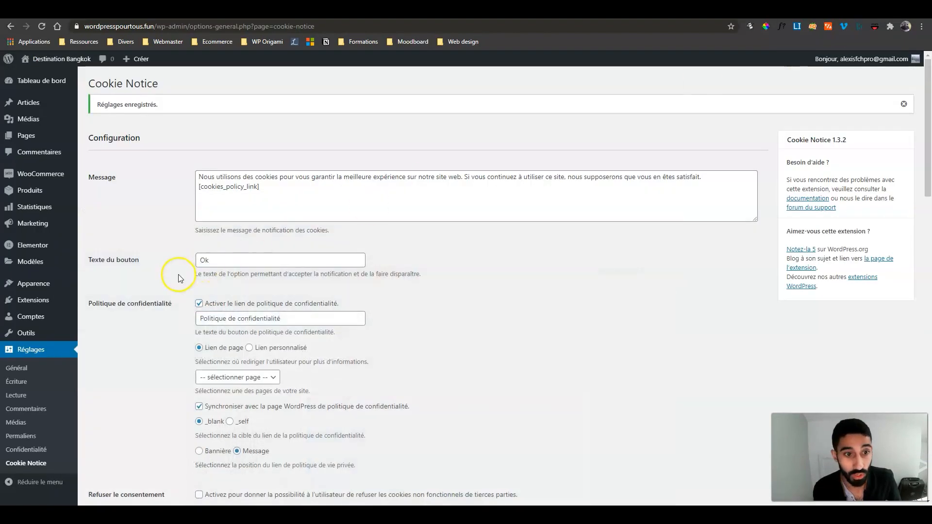
Step: Try the option that lets visitors refuse non-functional third-party cookies, and disable it again
scroll(159, 276, "down", 3)
scroll(161, 278, "down", 1)
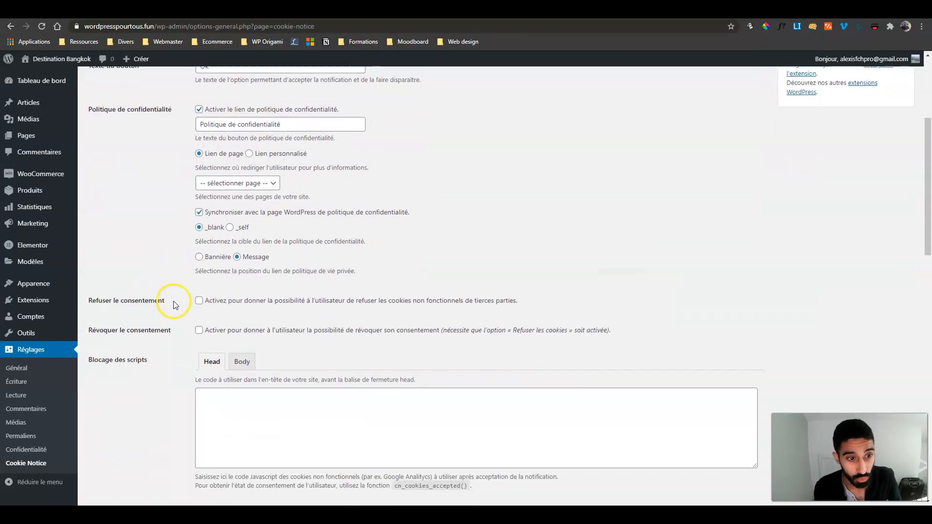
left_click(200, 302)
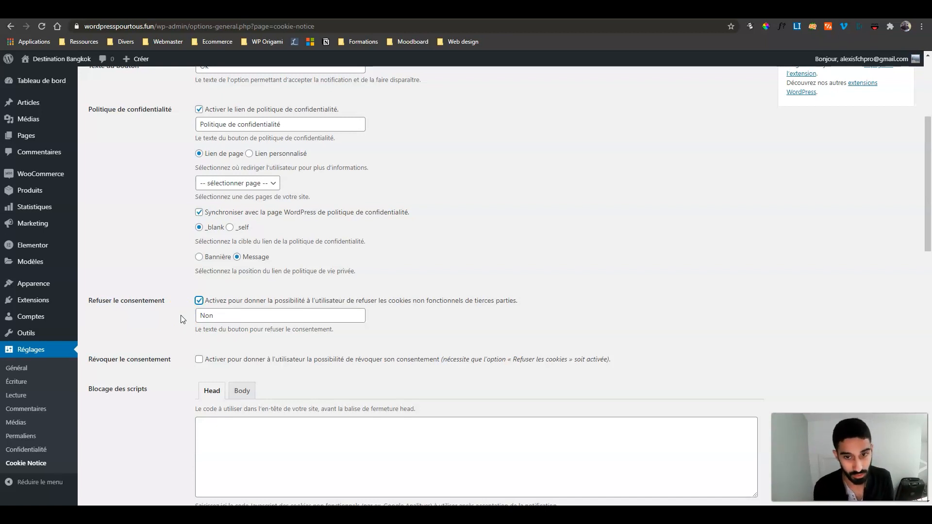
left_click(198, 301)
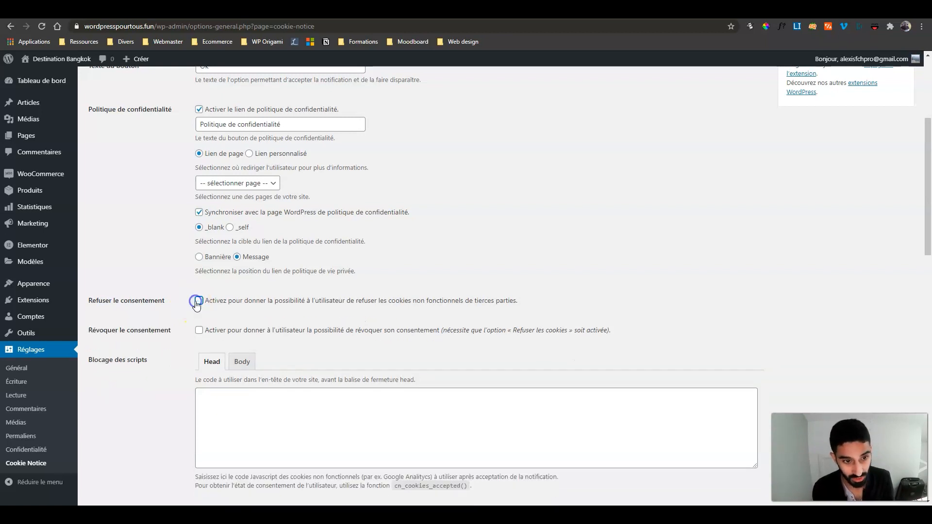
Step: Try the option that lets visitors revoke their consent, view its message and button fields, and disable it again
scroll(185, 314, "down", 1)
left_click(198, 282)
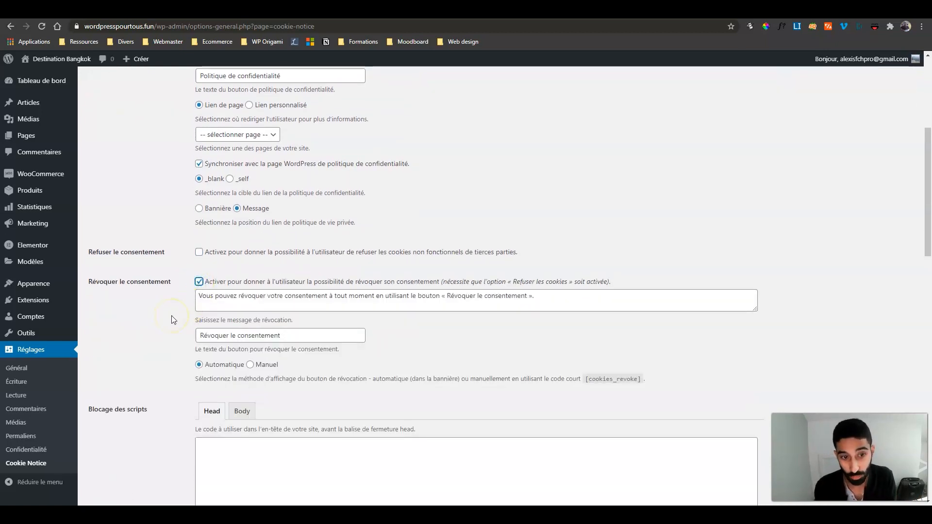
left_click(199, 282)
left_click(199, 282)
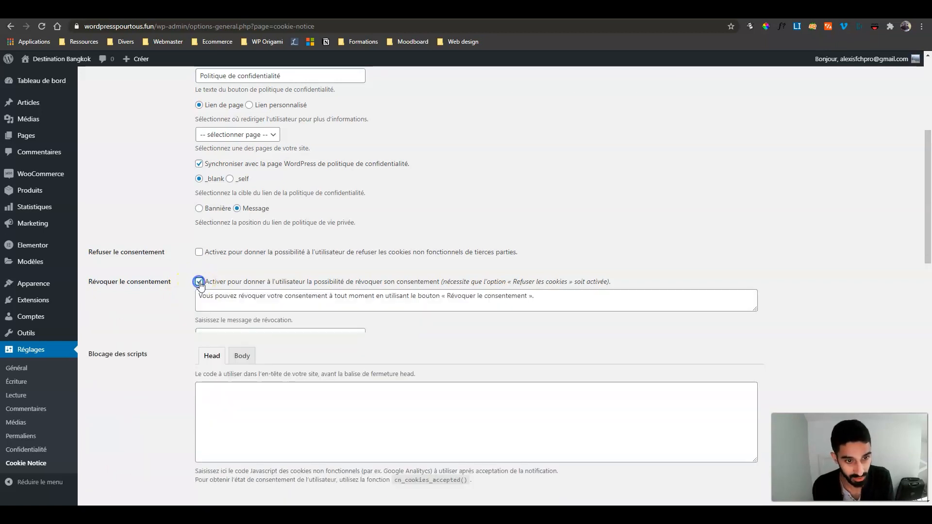
left_click(199, 282)
Step: Examine the script blocking Head code field and the reload, scroll, click and expiration settings below it
scroll(183, 284, "down", 2)
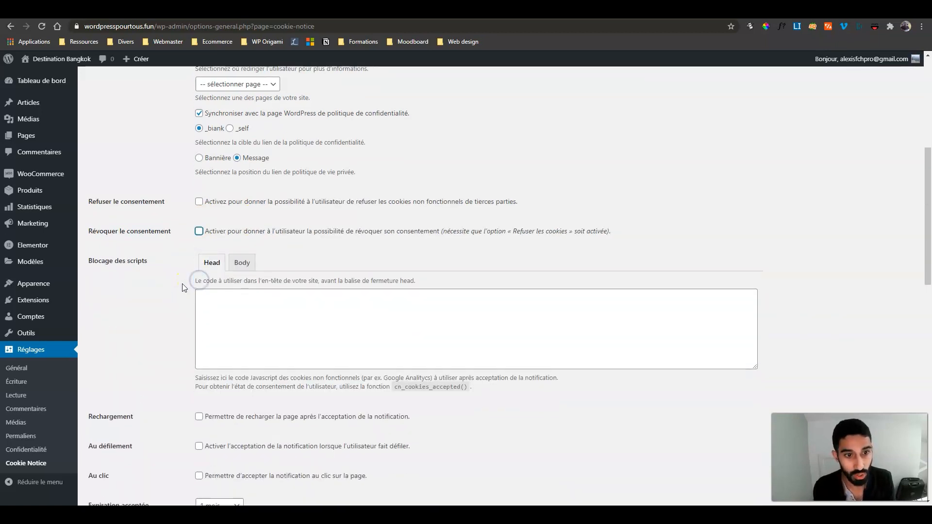
left_click(231, 274)
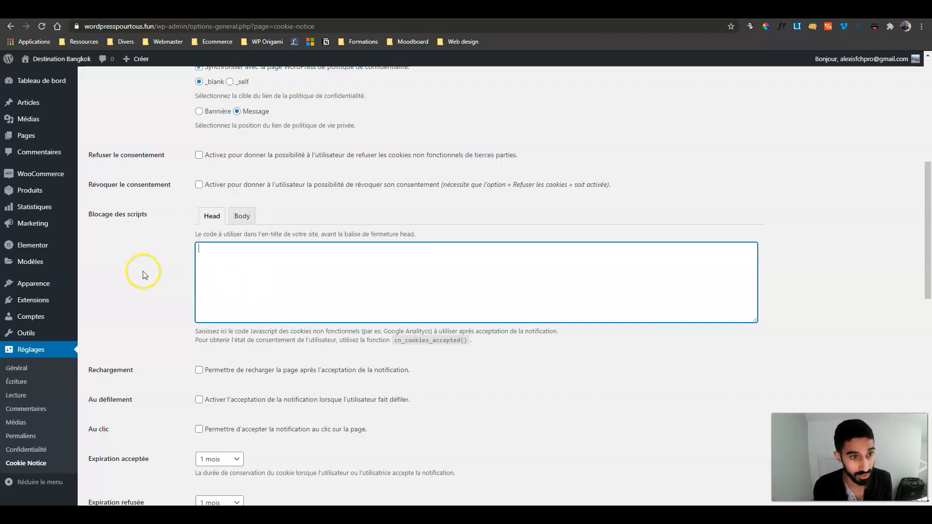
scroll(141, 267, "down", 2)
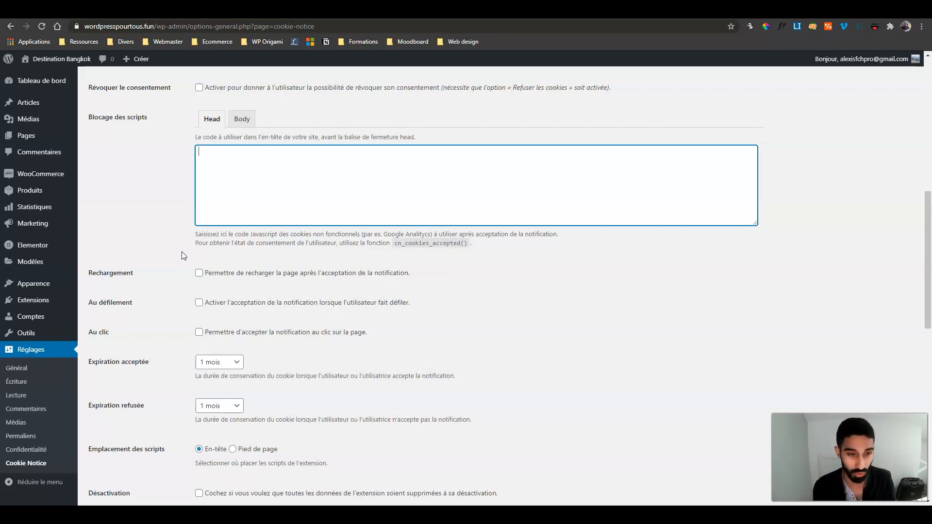
Step: Try the options that accept the notice on scroll and on page click, and disable both again
left_click(182, 262)
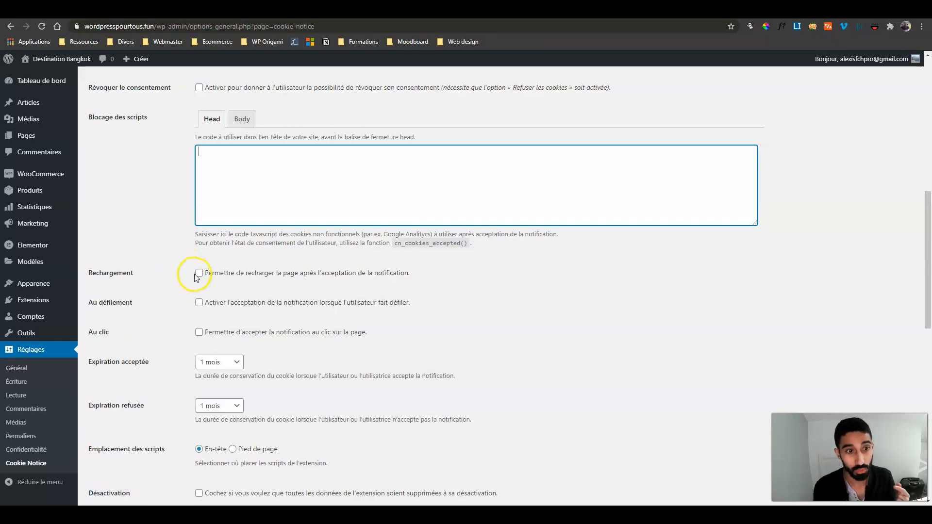
scroll(183, 270, "down", 1)
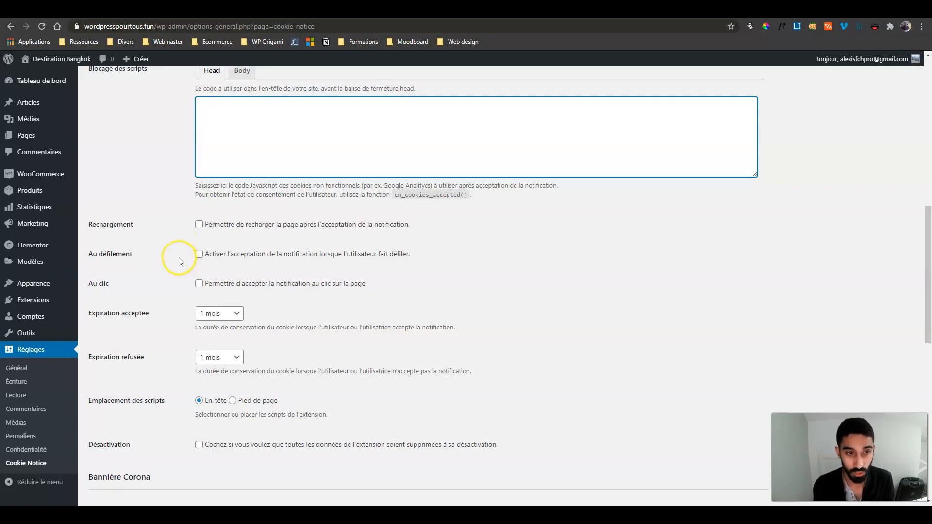
left_click(197, 255)
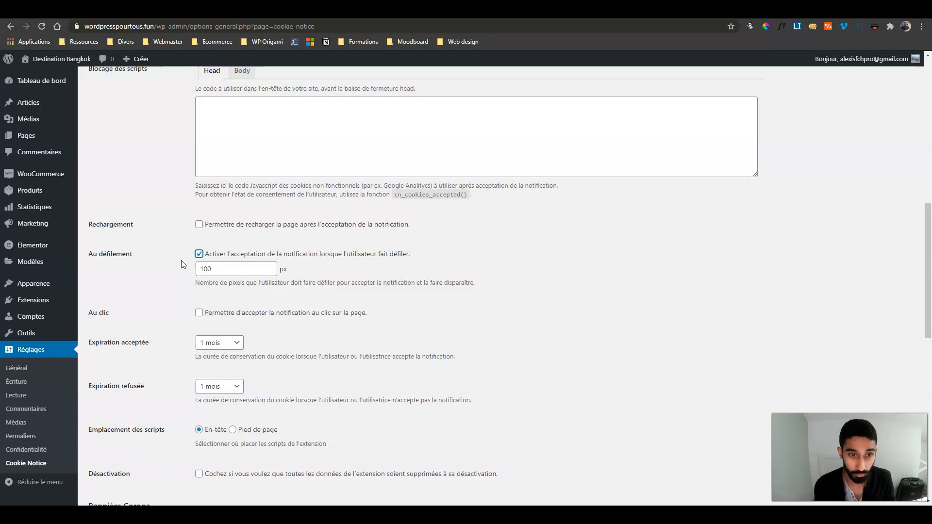
left_click(183, 264)
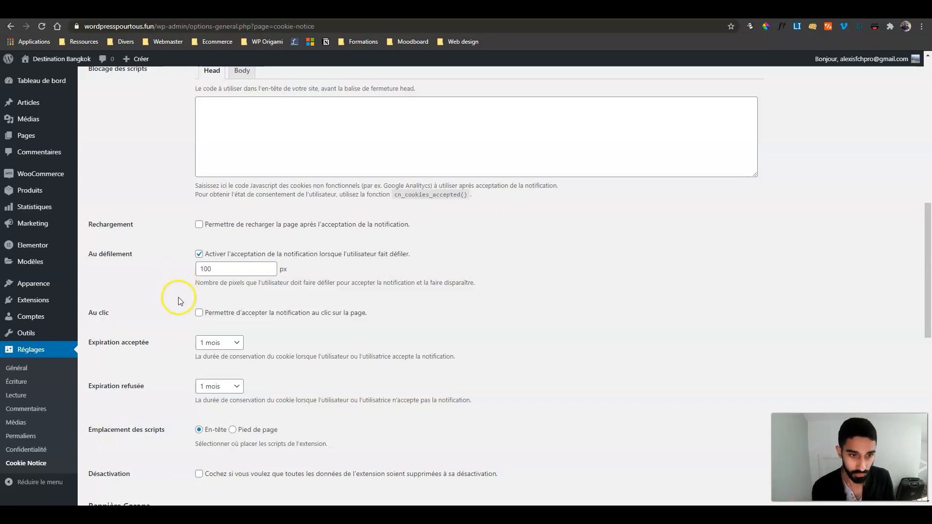
left_click(199, 313)
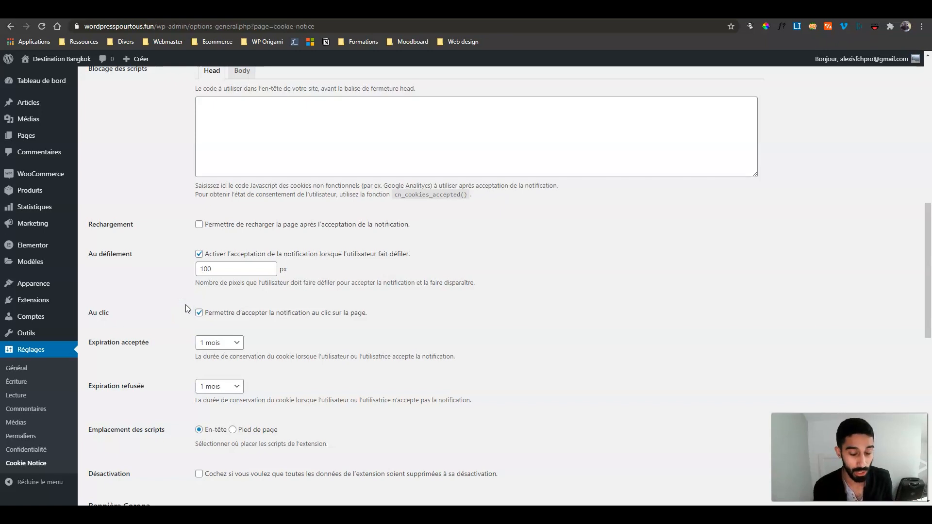
left_click(197, 312)
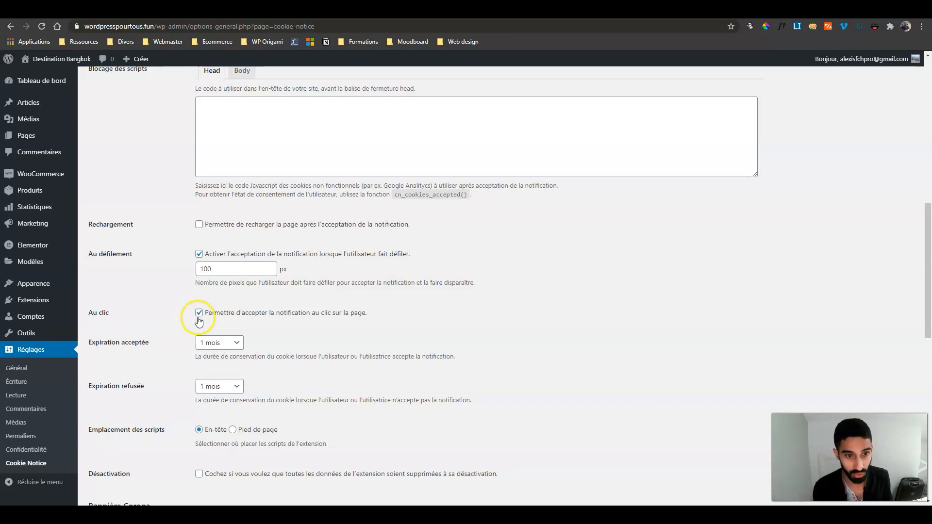
left_click(197, 254)
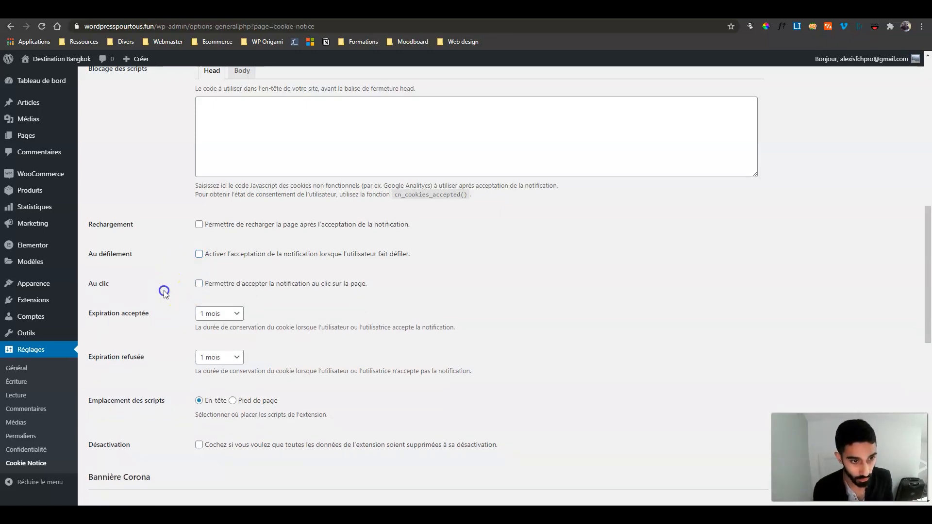
Step: Examine the duration choices offered for the accepted and refused cookie expiration settings
scroll(165, 291, "down", 1)
left_click(216, 266)
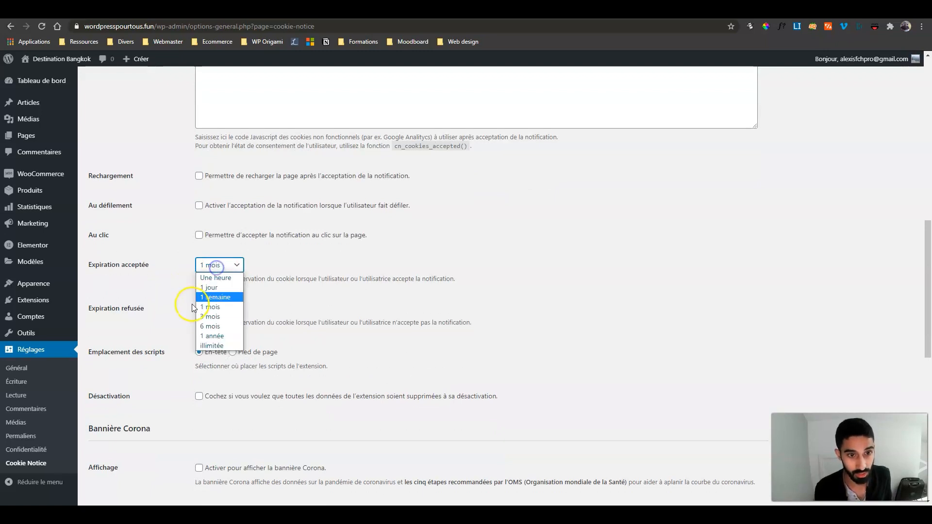
left_click(179, 297)
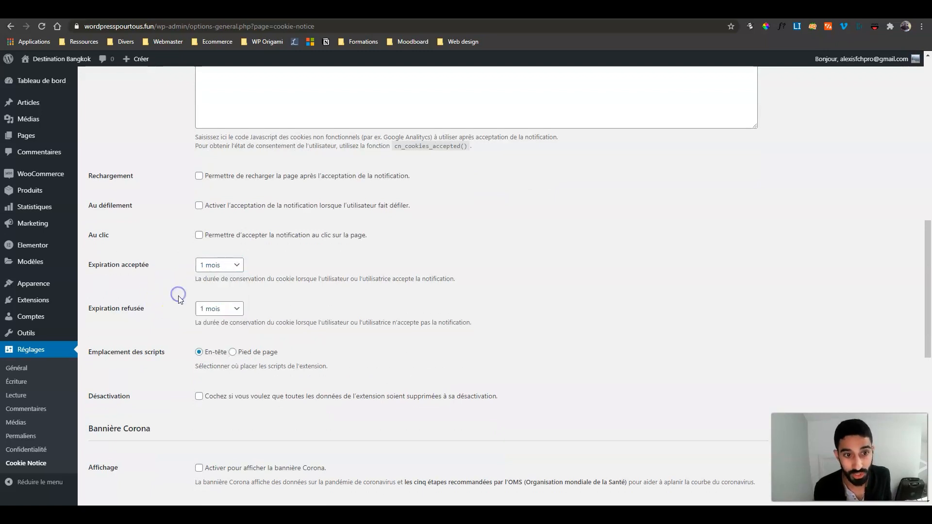
scroll(179, 296, "down", 1)
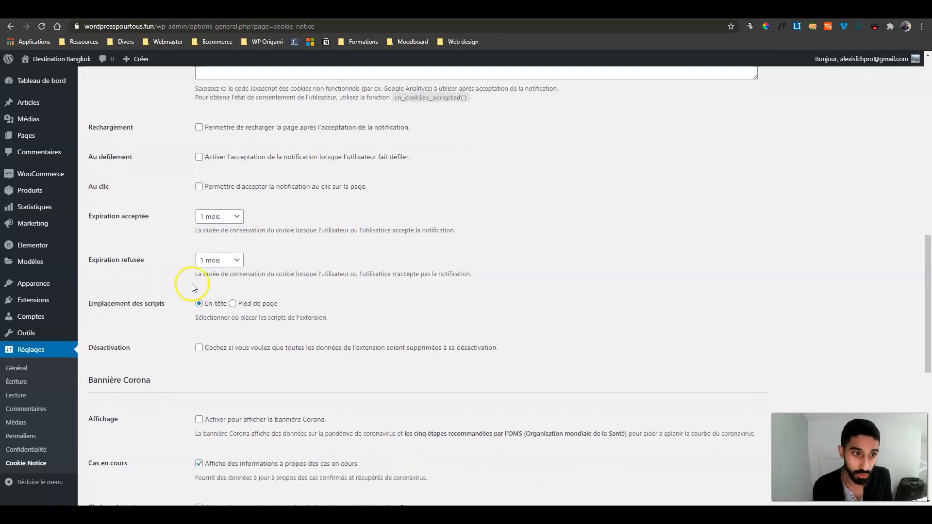
left_click(214, 270)
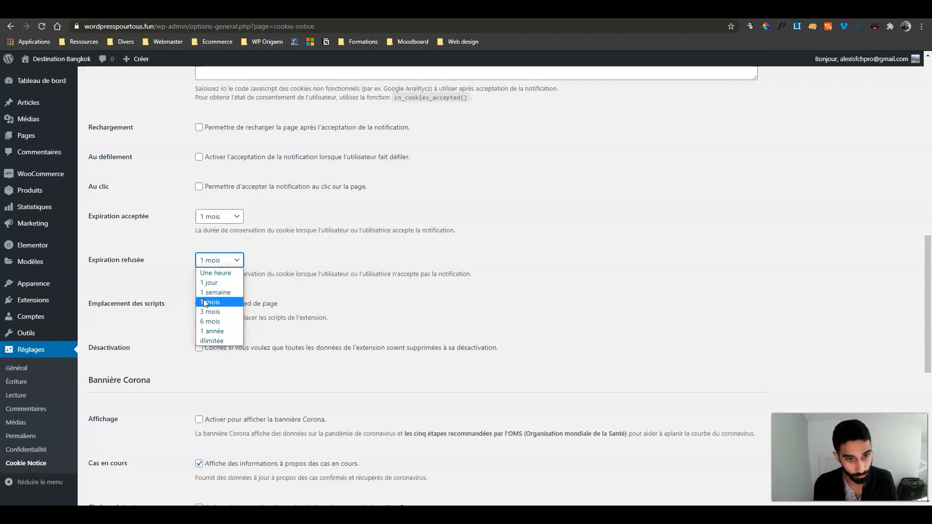
left_click(157, 292)
scroll(179, 281, "down", 1)
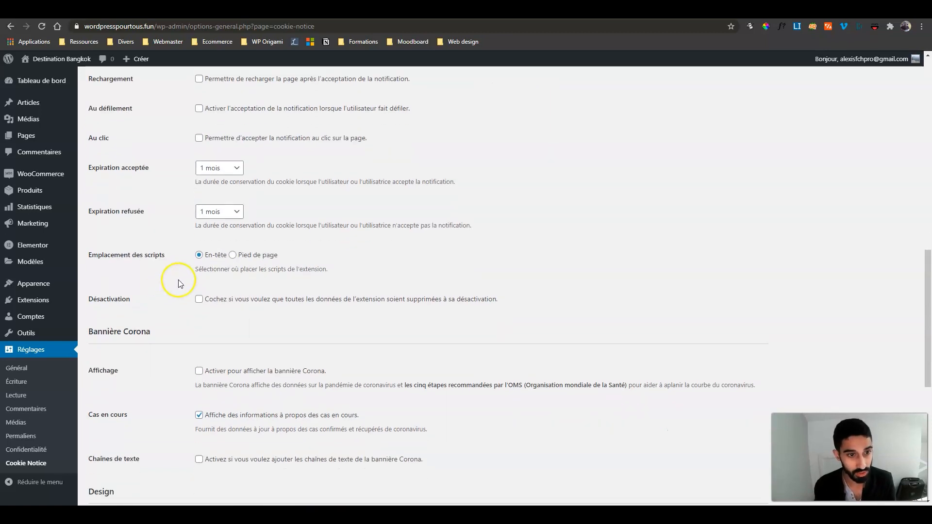
Step: Enable the option that deletes all of the plugin's data when it is deactivated
scroll(187, 274, "down", 1)
left_click(199, 251)
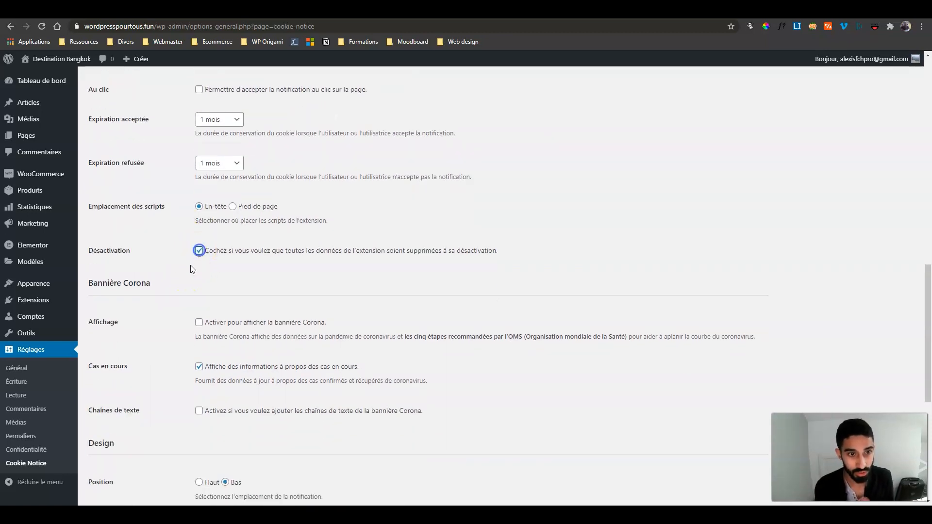
left_click(191, 267)
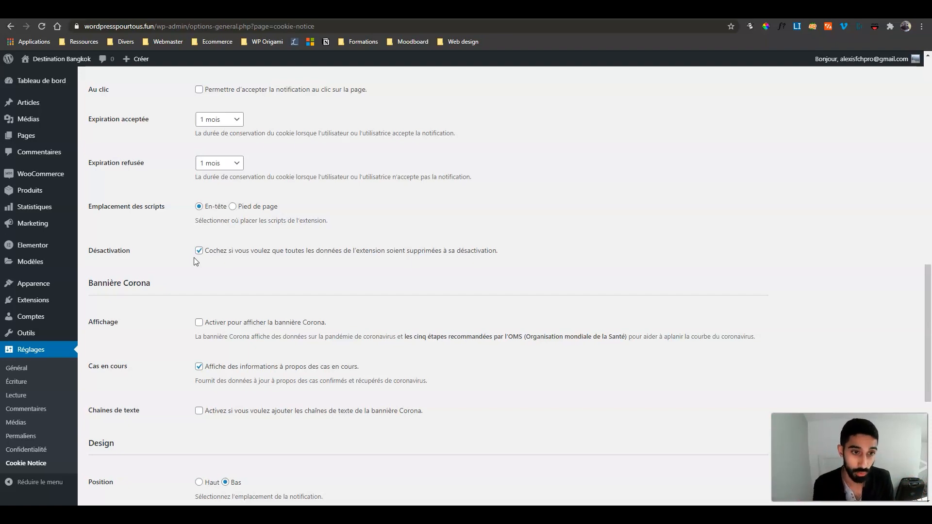
Step: Enable the Corona banner display, and try the option for adding its text strings before disabling that option again
scroll(187, 262, "down", 1)
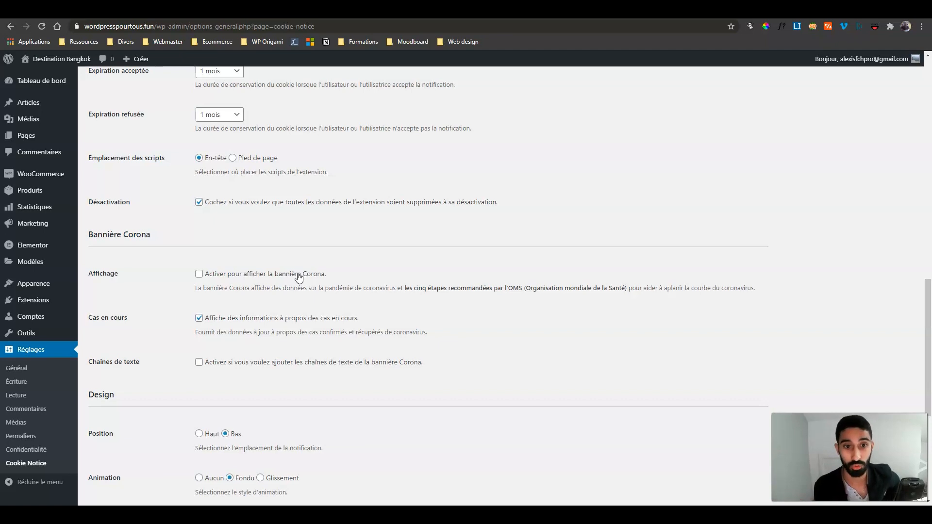
left_click(298, 275)
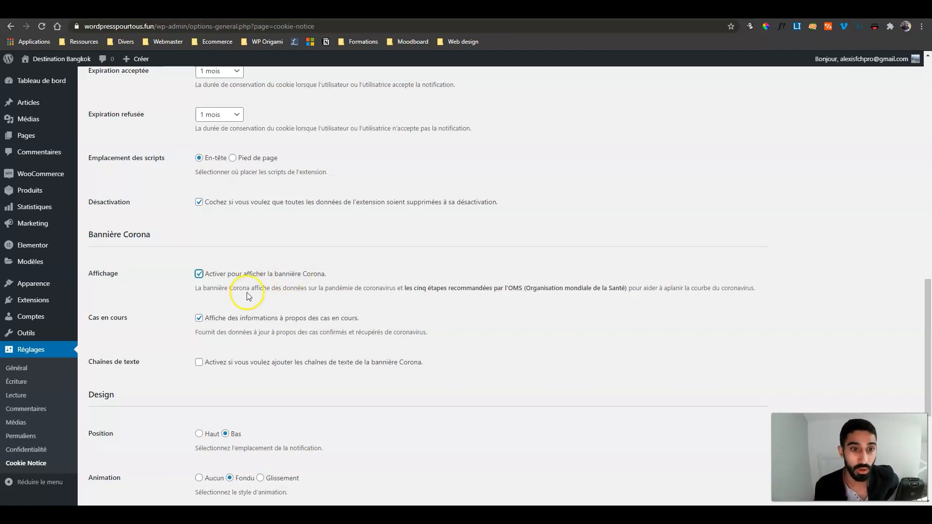
scroll(245, 281, "down", 1)
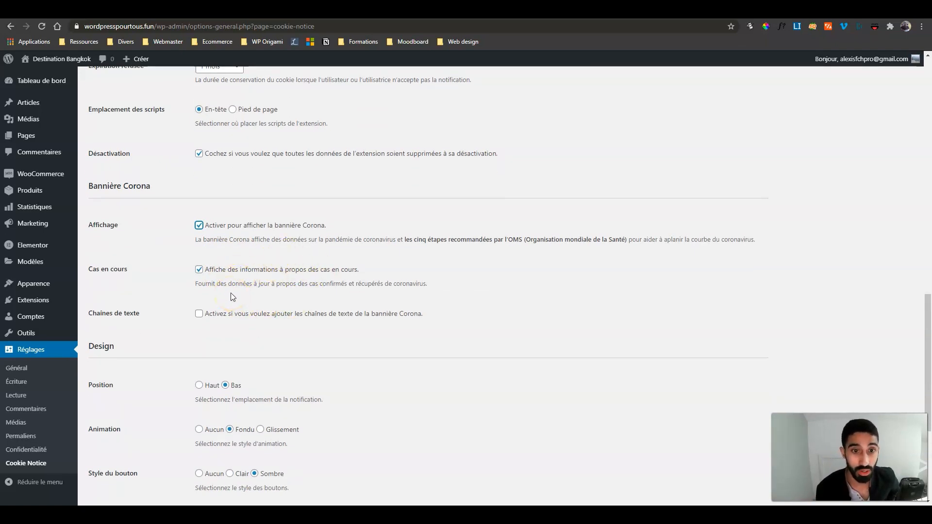
scroll(231, 293, "down", 1)
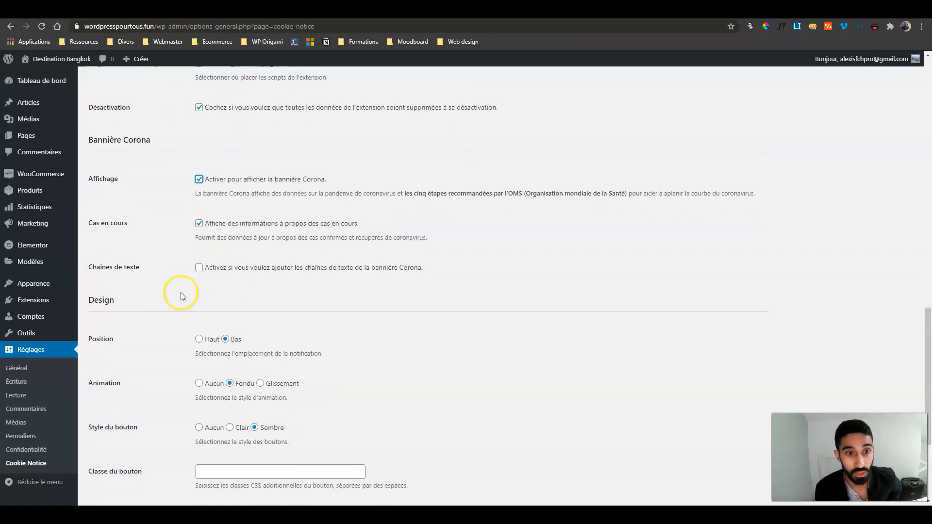
left_click(217, 266)
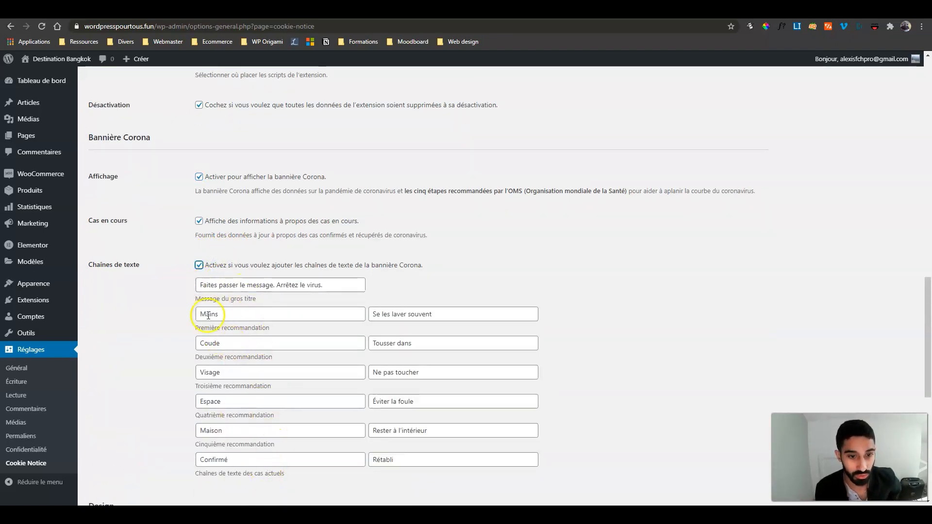
left_click(198, 266)
scroll(177, 250, "down", 1)
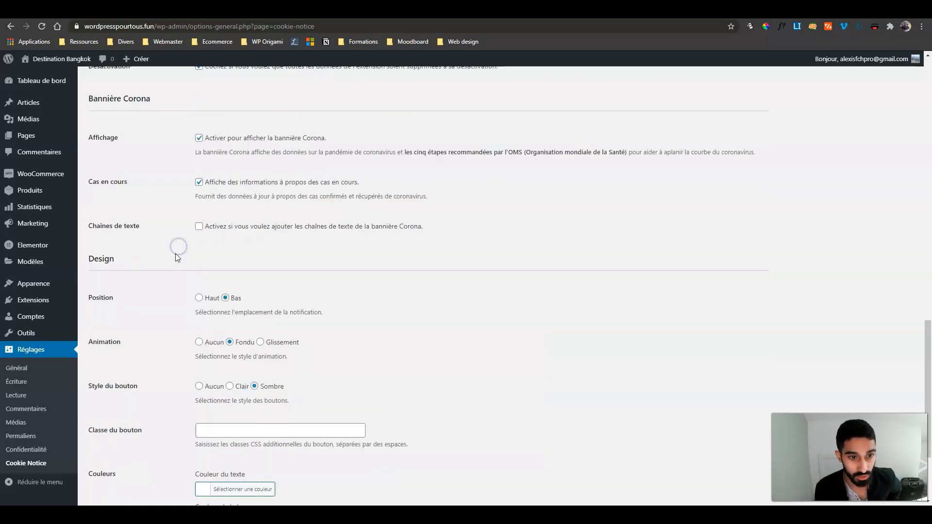
Step: Save the plugin settings and reload the shop's front page to check the Corona banner below the cookie notice
scroll(176, 254, "down", 3)
left_click(152, 455)
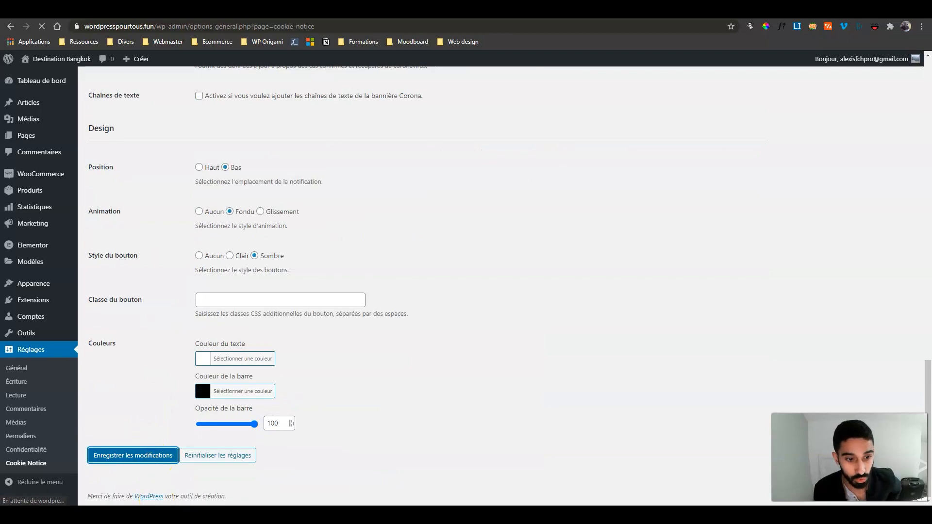
mouse_move(156, 514)
left_click(185, 487)
left_click(42, 26)
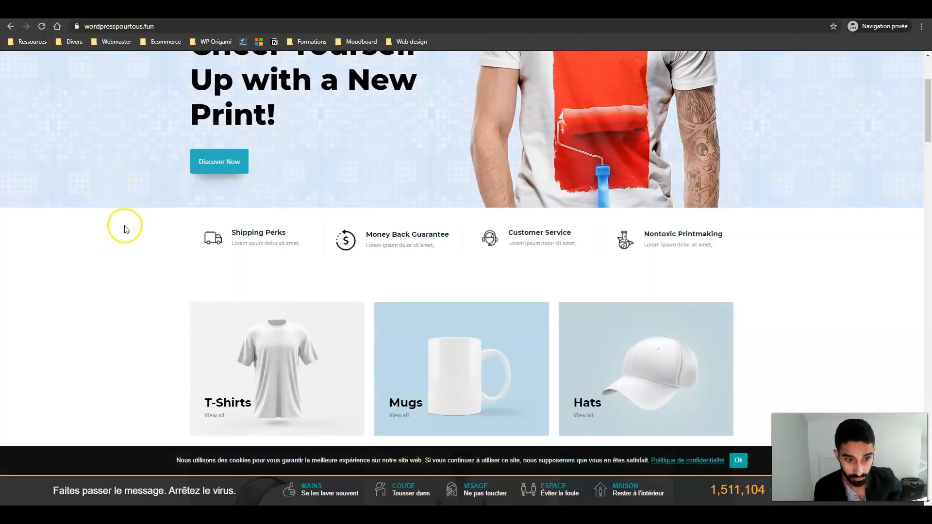
scroll(125, 229, "down", 2)
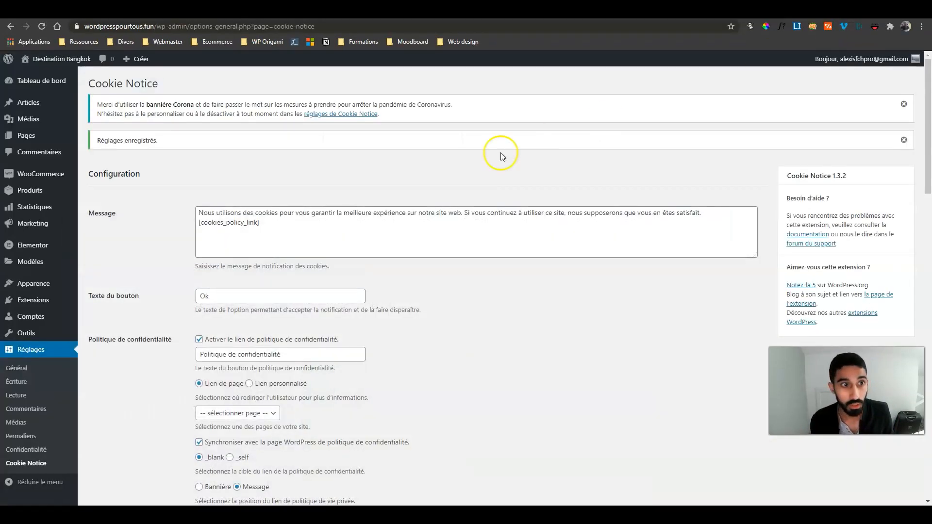
Step: Disable the Corona banner display and its current cases information in the Cookie Notice settings
scroll(190, 268, "down", 15)
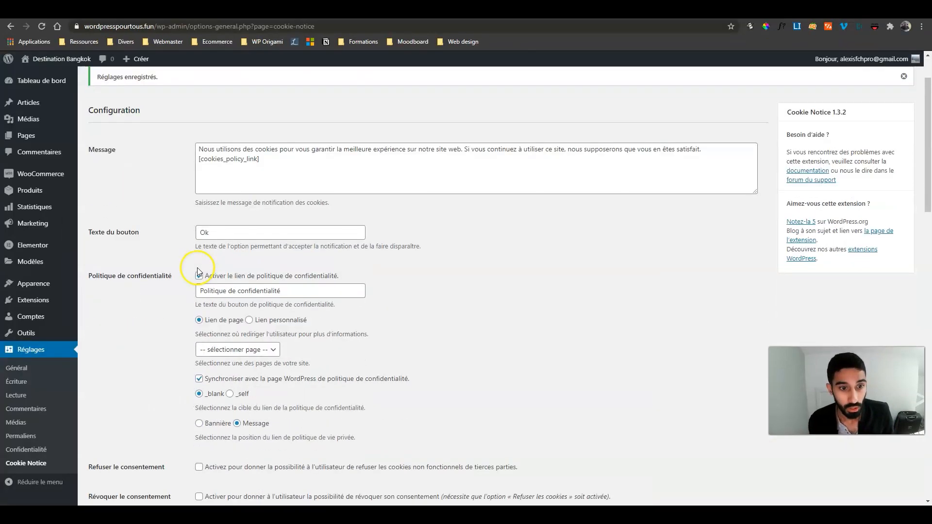
scroll(185, 266, "down", 4)
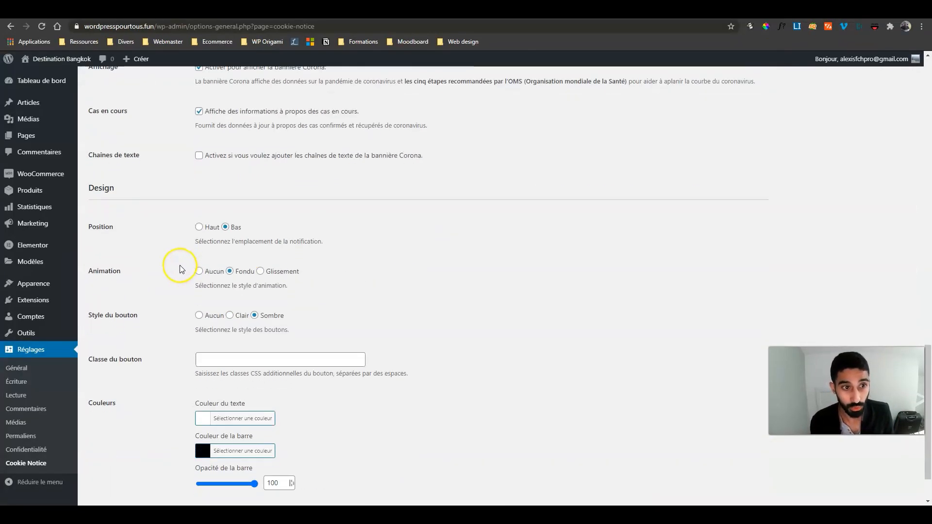
scroll(172, 233, "up", 2)
left_click(200, 165)
left_click(199, 208)
Step: Try the Aucun button style in the Design section and restore the Sombre style
scroll(177, 233, "down", 1)
scroll(174, 252, "down", 3)
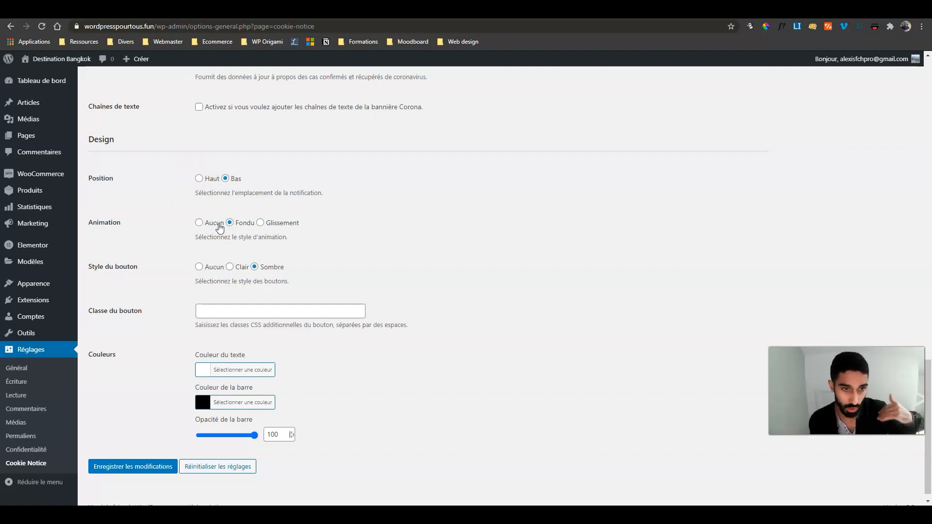
scroll(224, 233, "down", 1)
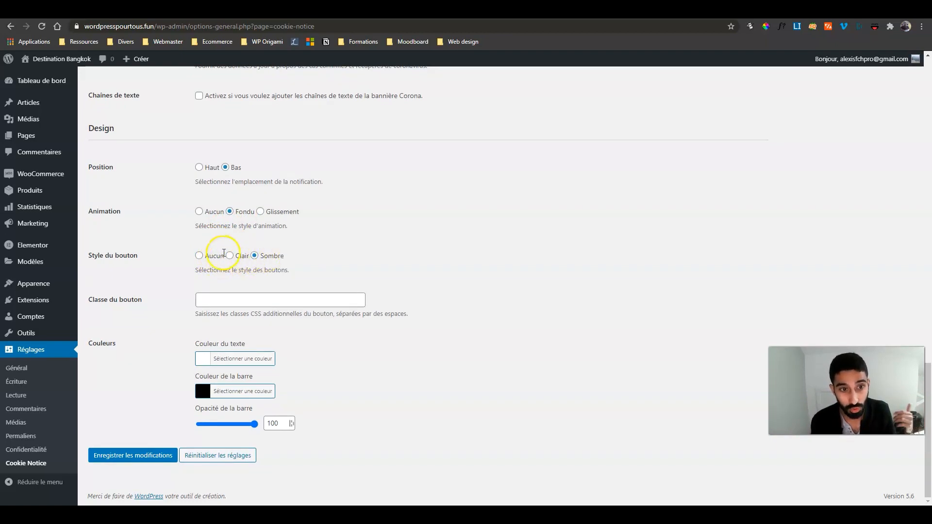
left_click(214, 255)
left_click(253, 257)
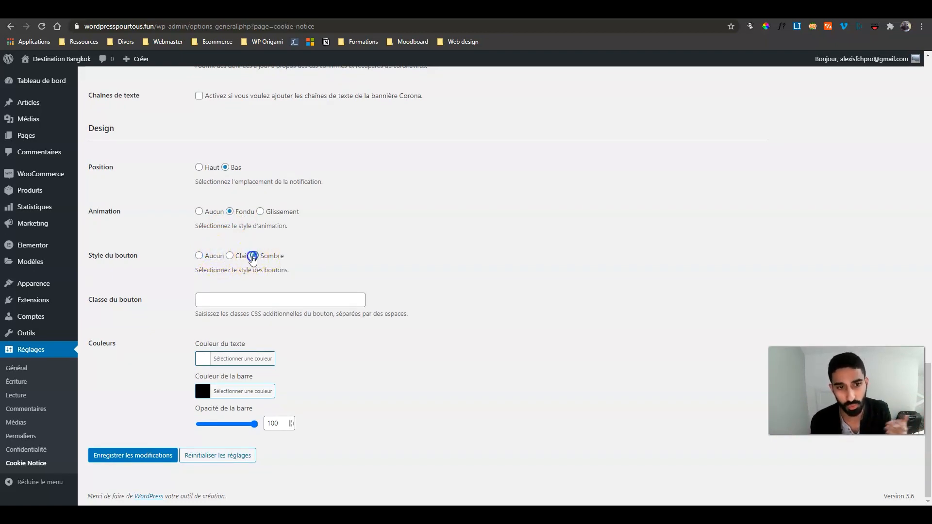
Step: Leave the additional button class field empty and save the Cookie Notice settings
left_click(217, 298)
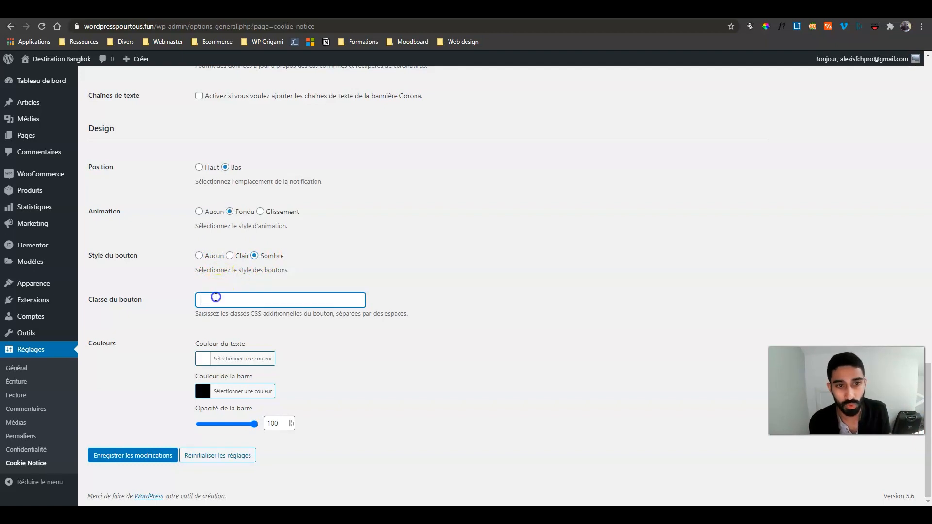
left_click(162, 322)
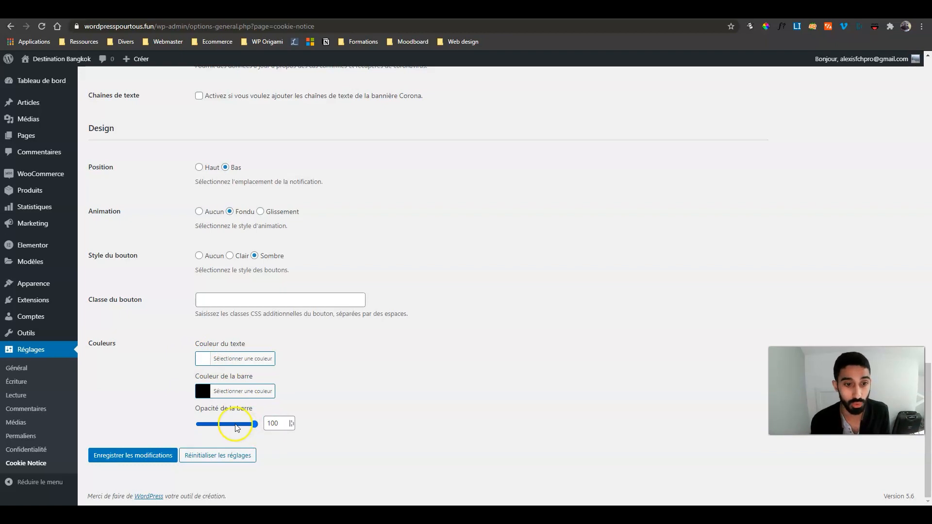
left_click(163, 454)
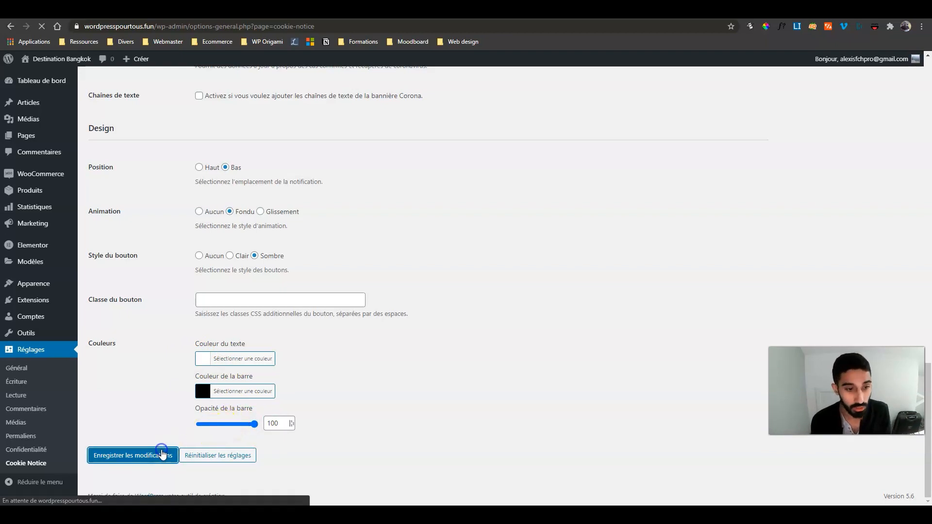